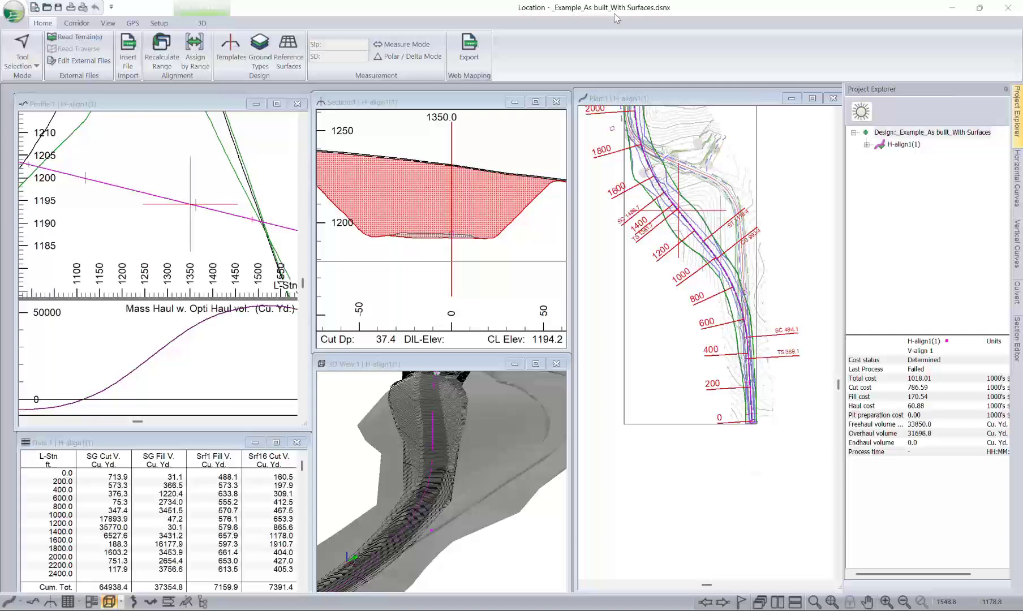
Insert the design file _Example_Design.dsnx into the current project and dismiss the insert warnings
left_click(632, 6)
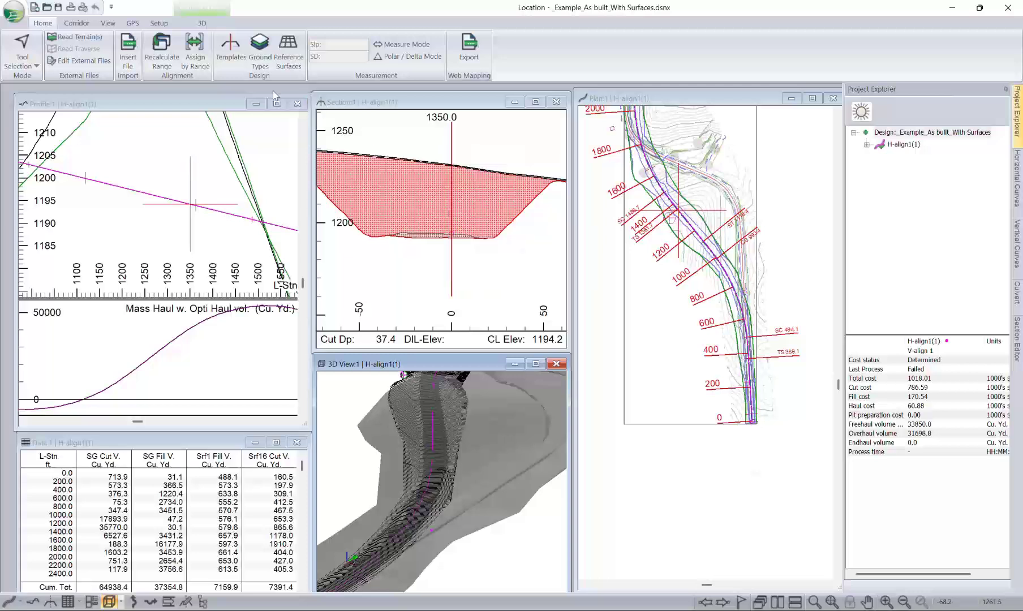
left_click(128, 46)
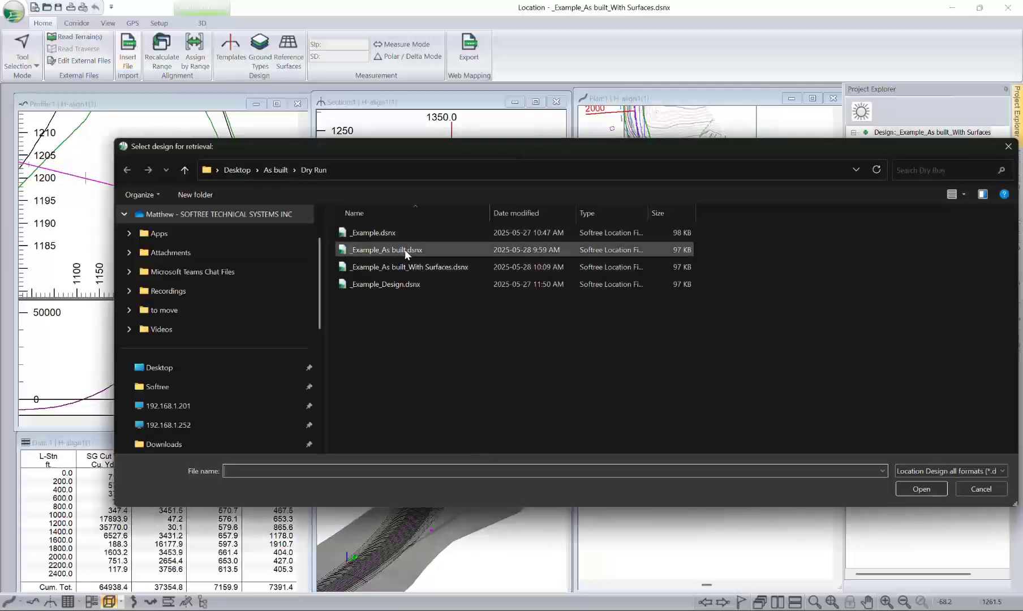
left_click(405, 282)
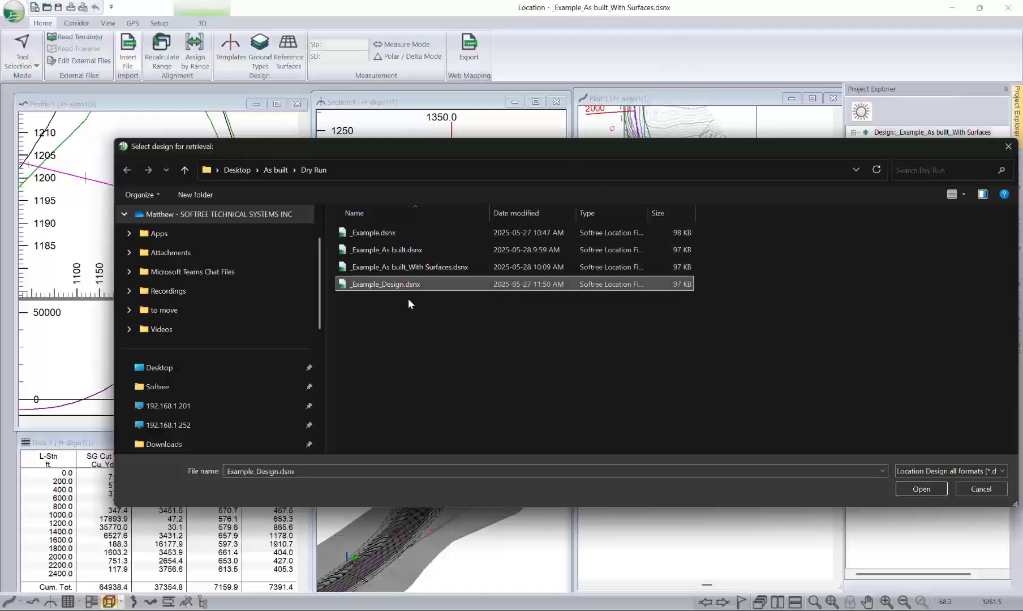
left_click(918, 489)
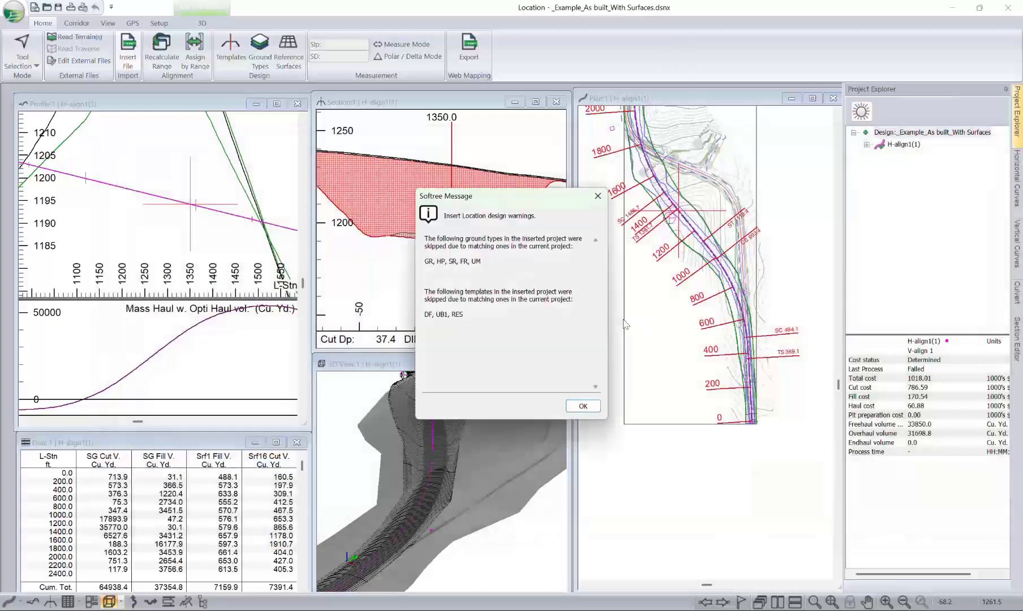
left_click(583, 405)
key("Return")
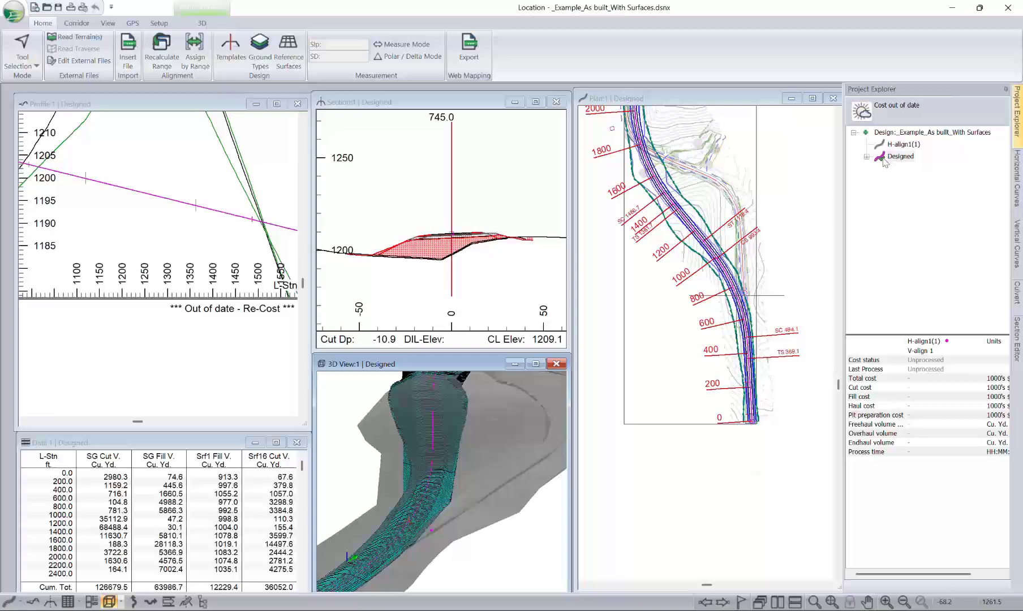
Exclude the FG, Asbuilt SG and Stripped Surface reference terrains from the cross section as template volume surfaces
left_click(287, 63)
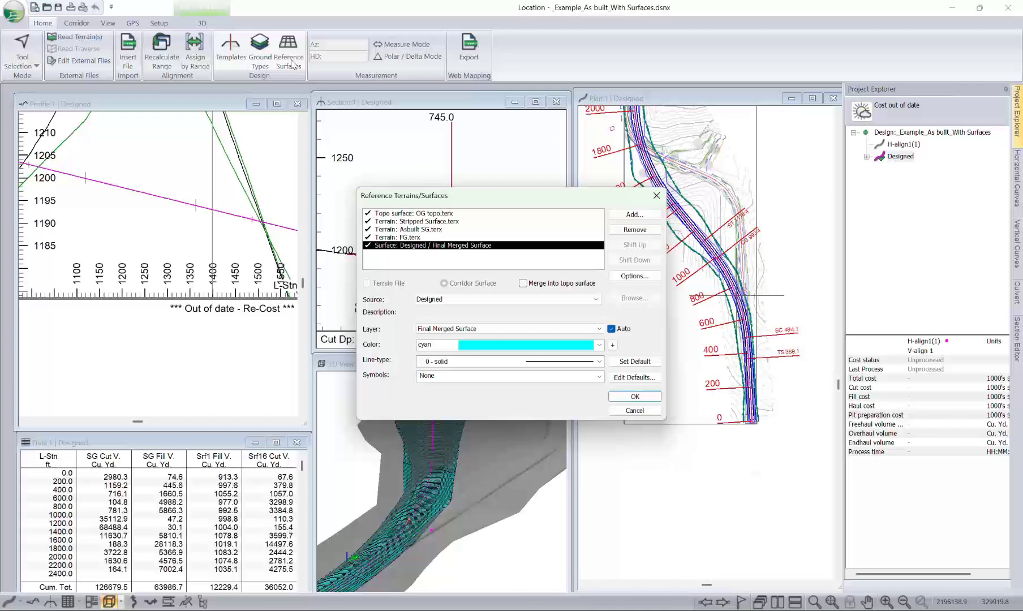
left_click(395, 237)
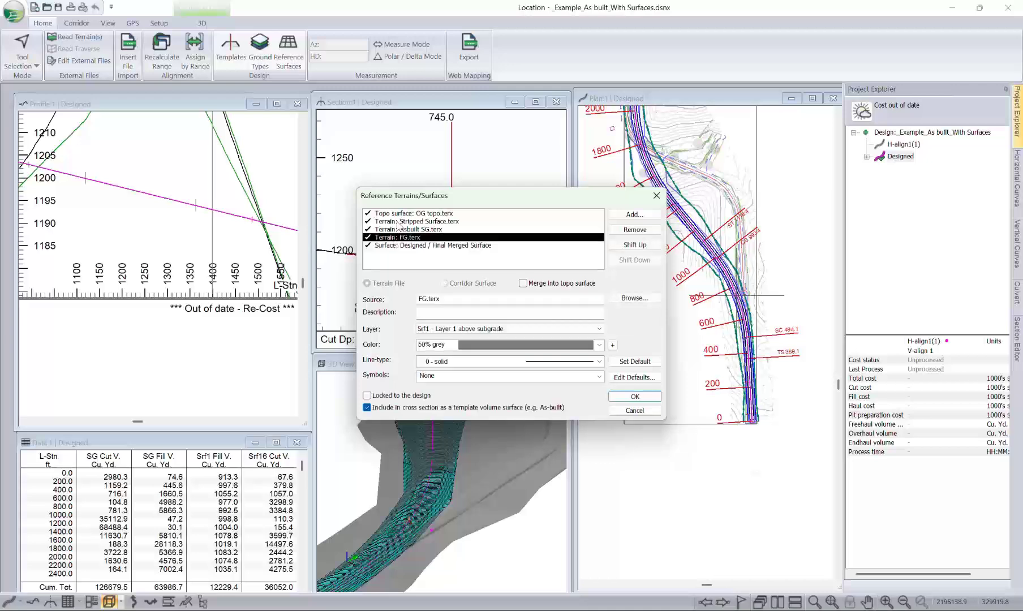
left_click(367, 407)
left_click(422, 230)
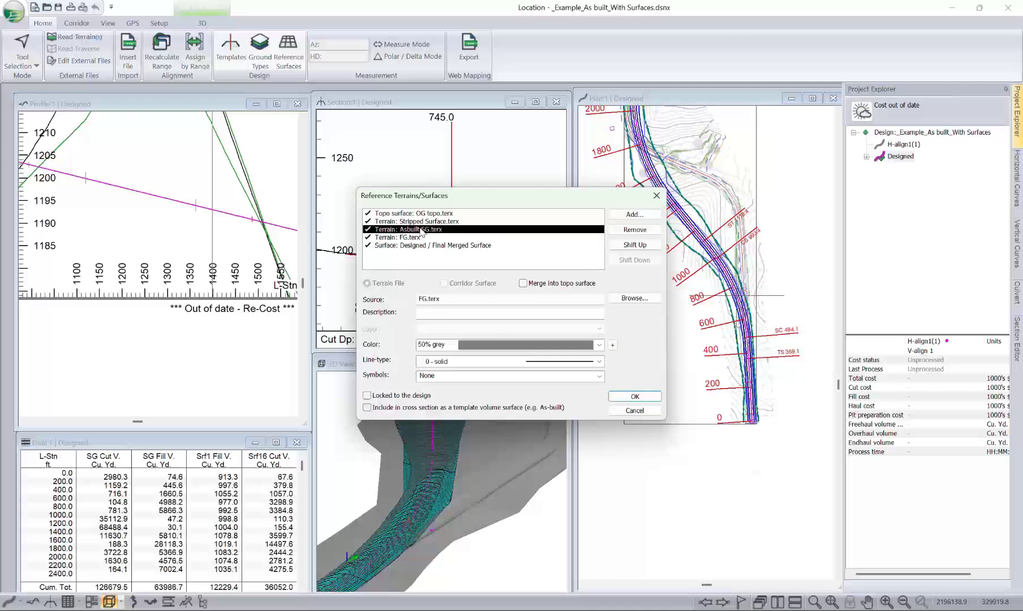
left_click(367, 407)
left_click(398, 222)
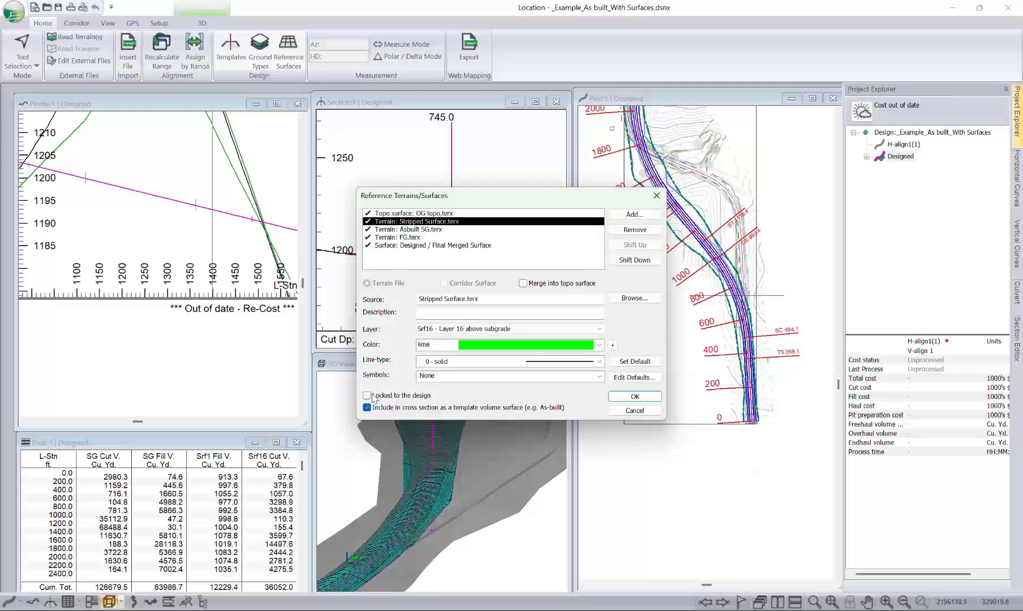
left_click(366, 407)
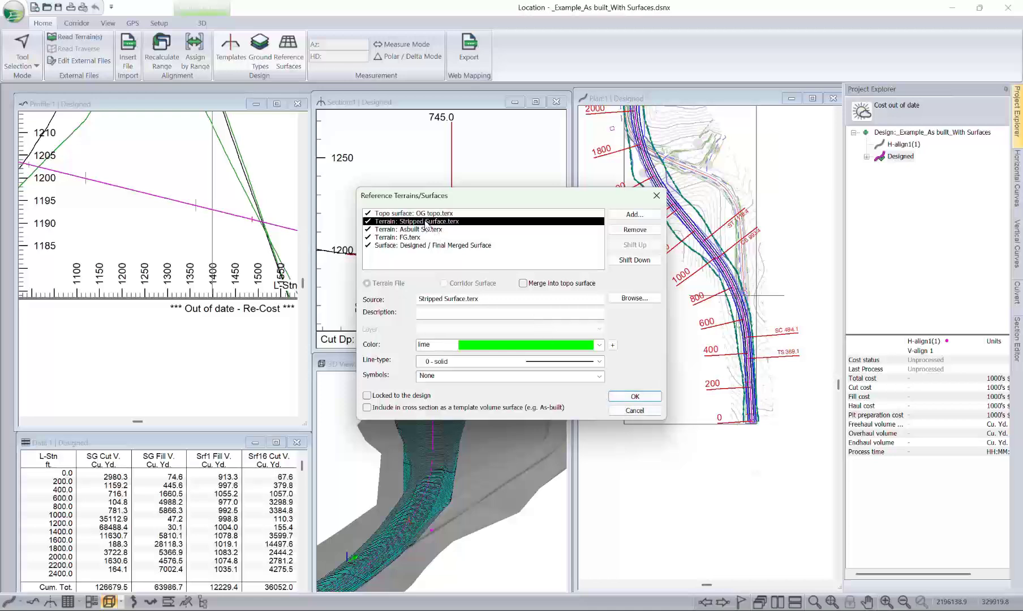
Set the line type of the Stripped Surface, Asbuilt SG and FG terrains to 5 - thick (medium) and recalculate the alignment
left_click(540, 362)
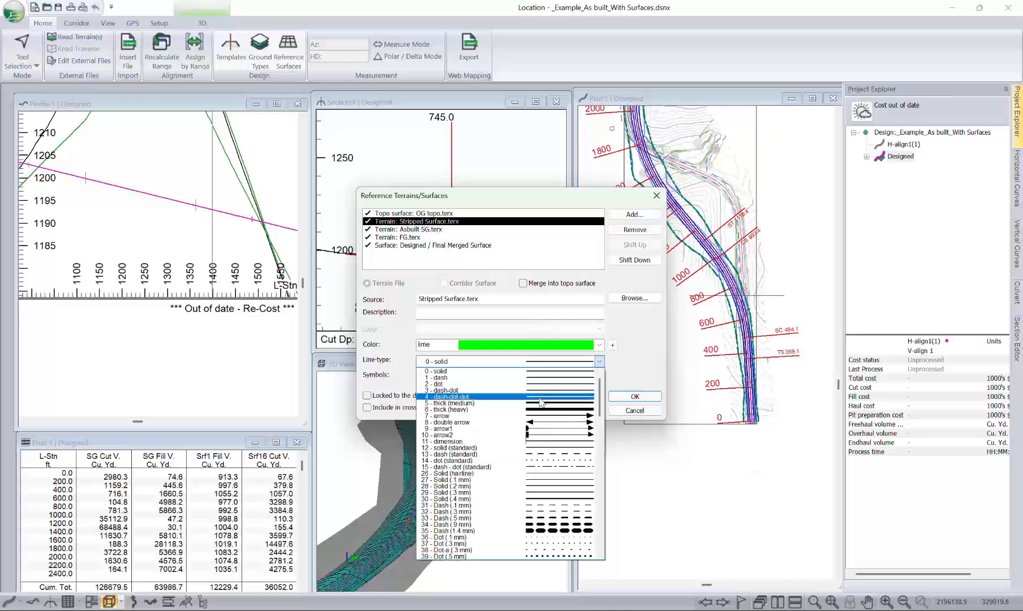
left_click(541, 362)
left_click(422, 229)
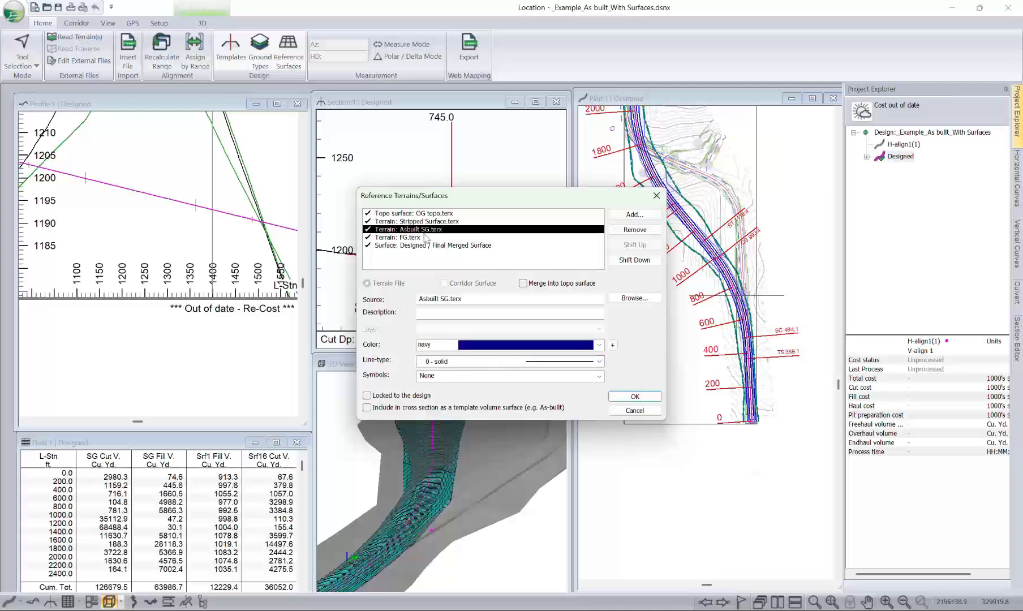
left_click(540, 362)
left_click(486, 403)
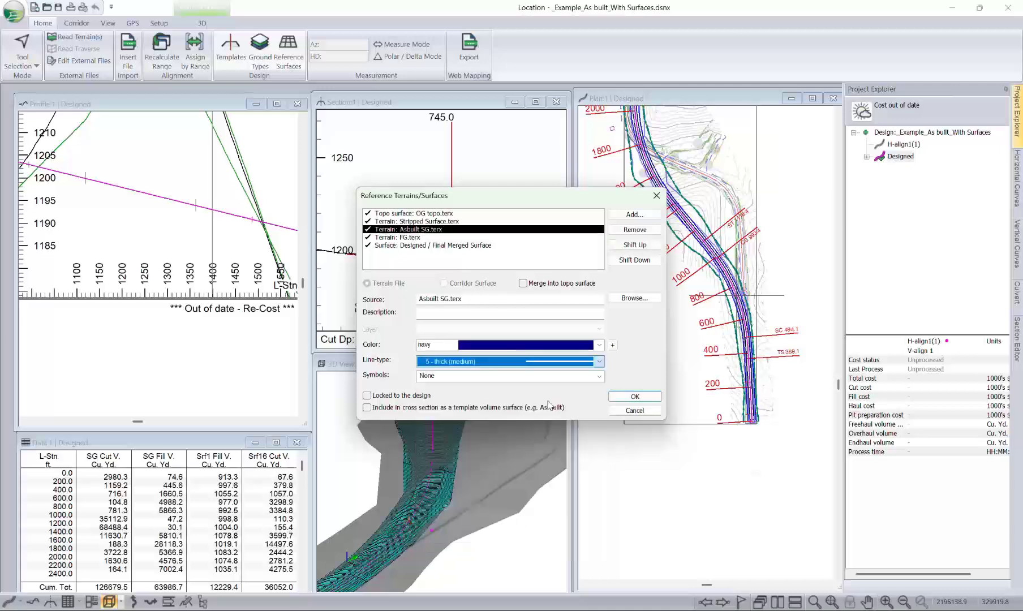
left_click(420, 237)
left_click(565, 361)
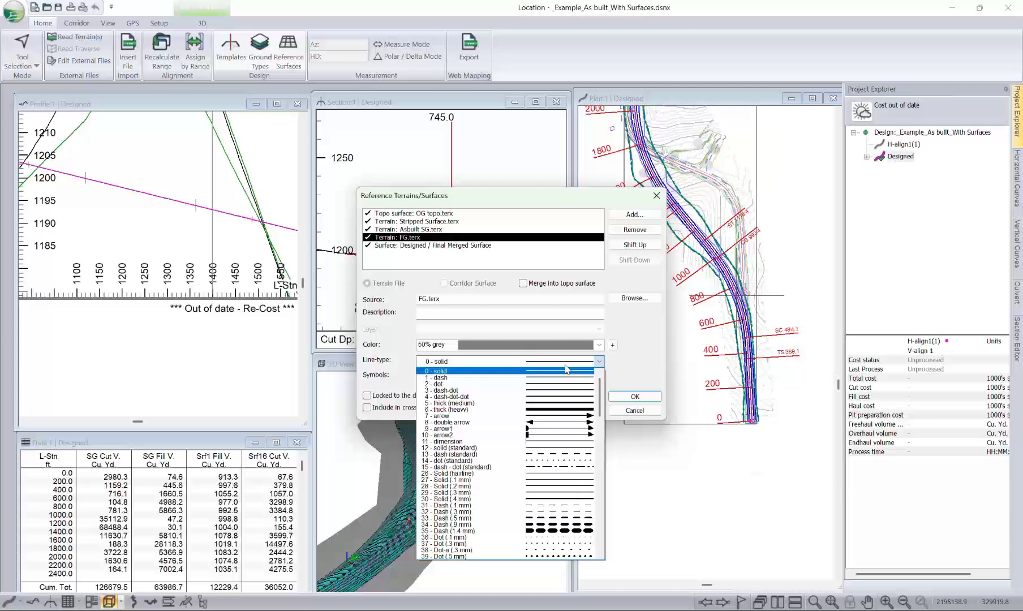
left_click(563, 403)
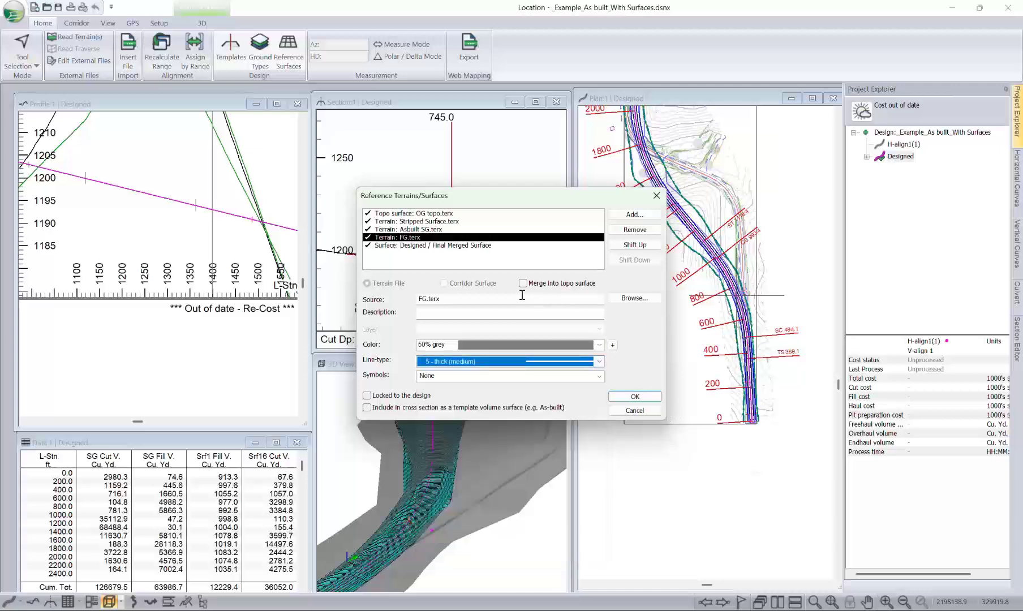
left_click(635, 397)
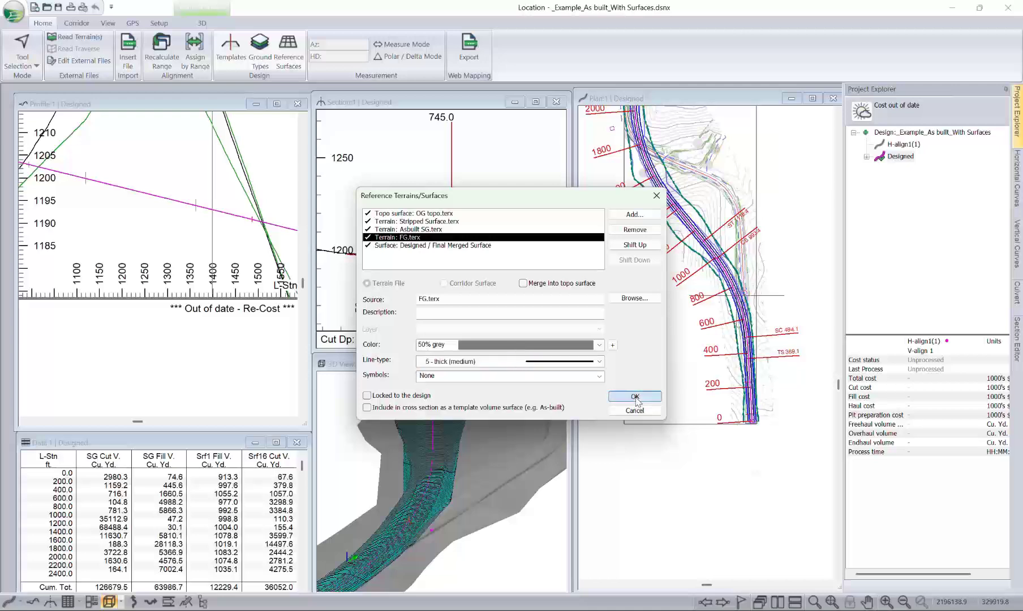
left_click(557, 343)
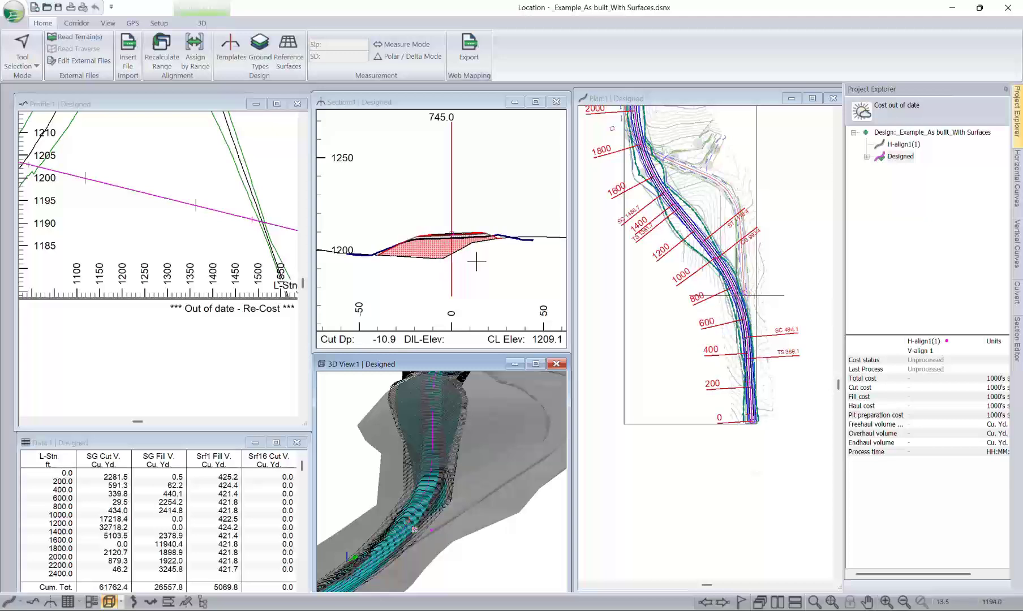
Examine both sides of the cross section at station 745, comparing the Asbuilt SG terrain line with the designed subgrade
scroll(471, 256, "up", 1)
scroll(497, 226, "up", 5)
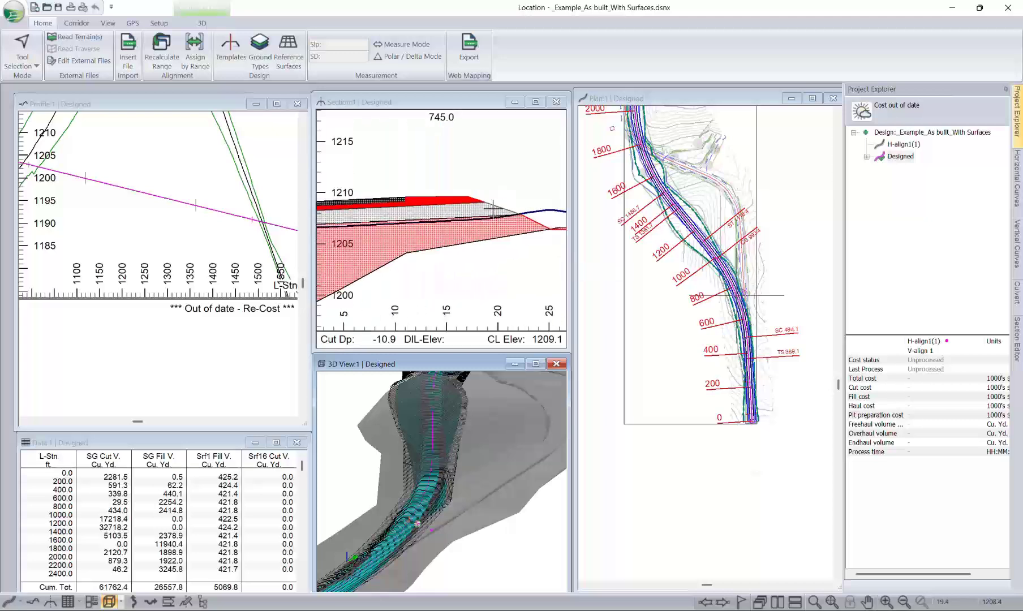
middle_click_drag(493, 209, 465, 198)
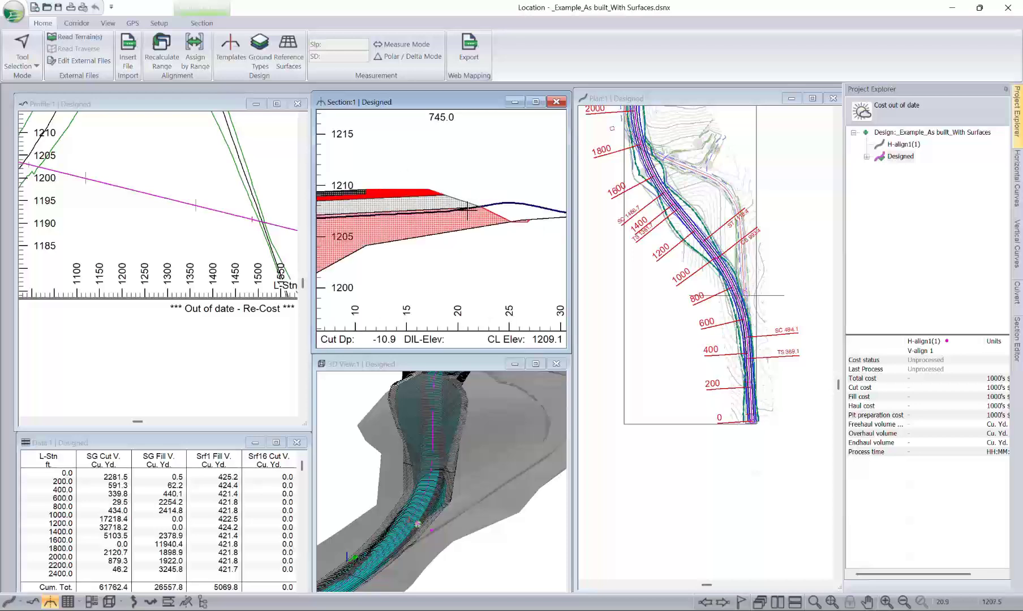
mouse_move(467, 211)
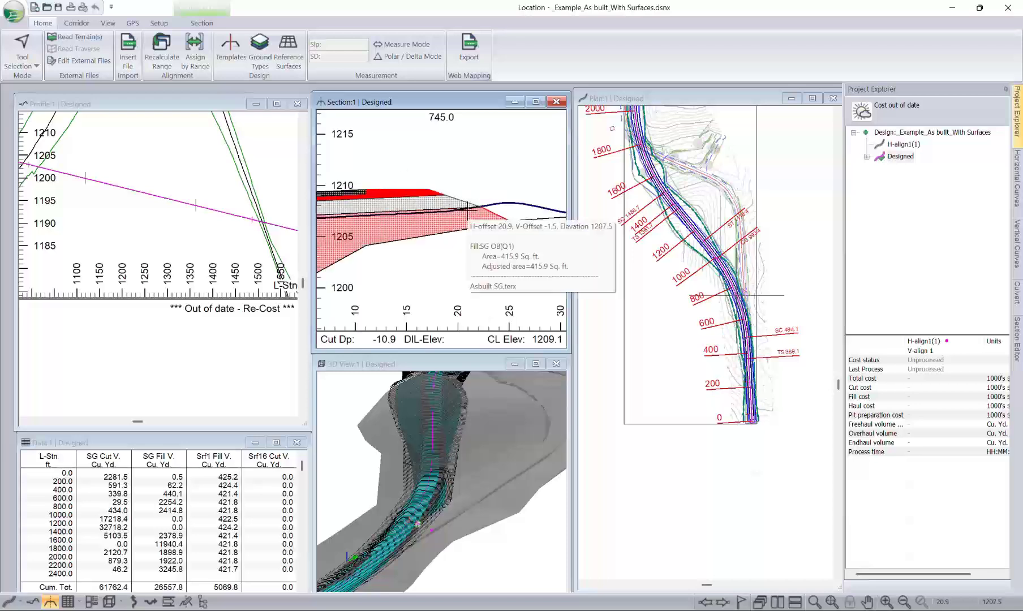
middle_click_drag(476, 209, 428, 194)
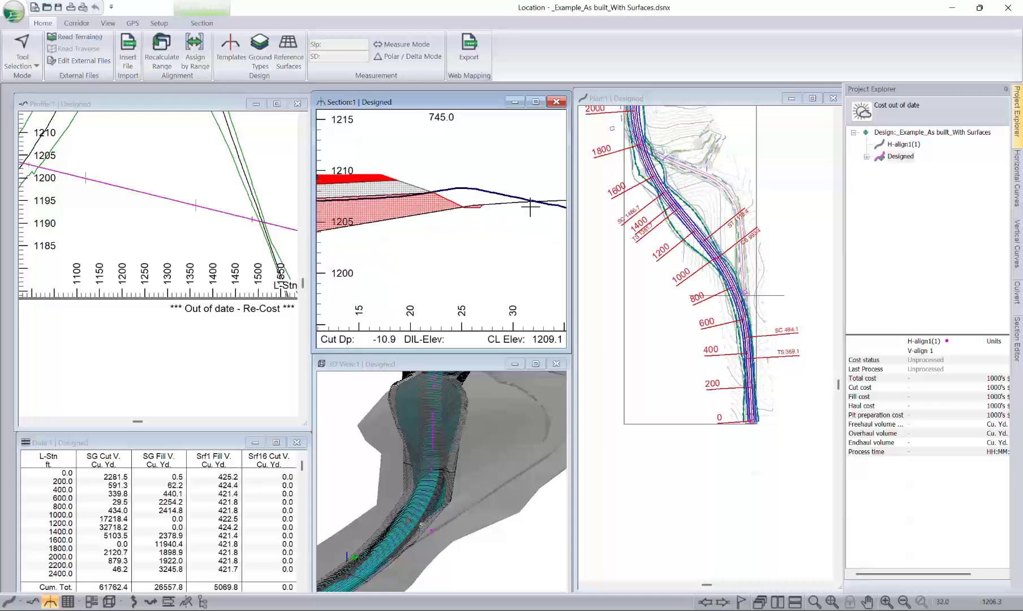
scroll(530, 207, "down", 2)
middle_click_drag(449, 216, 563, 175)
middle_click_drag(368, 194, 543, 186)
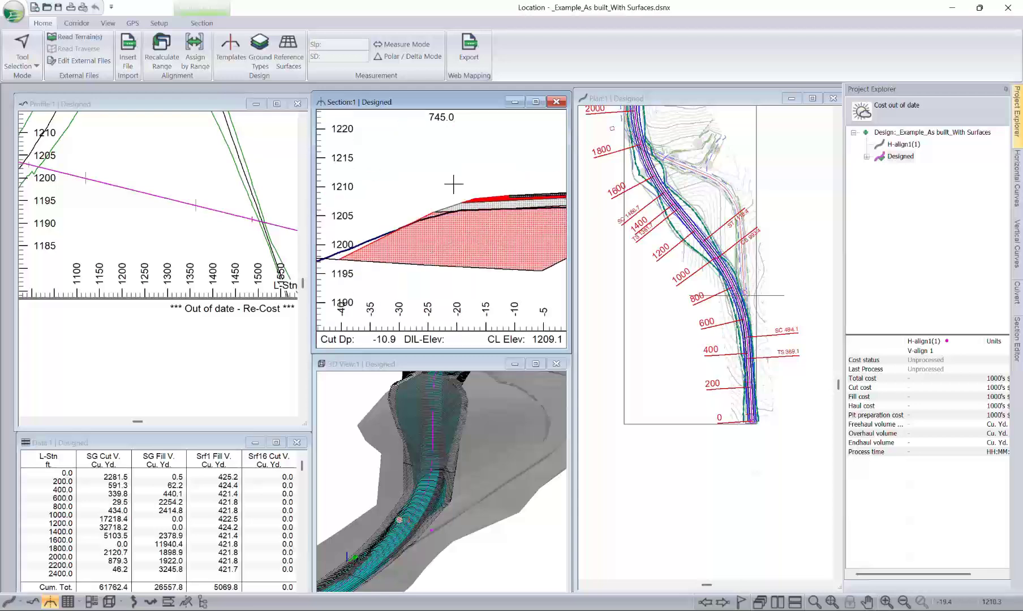
middle_click_drag(388, 240, 434, 227)
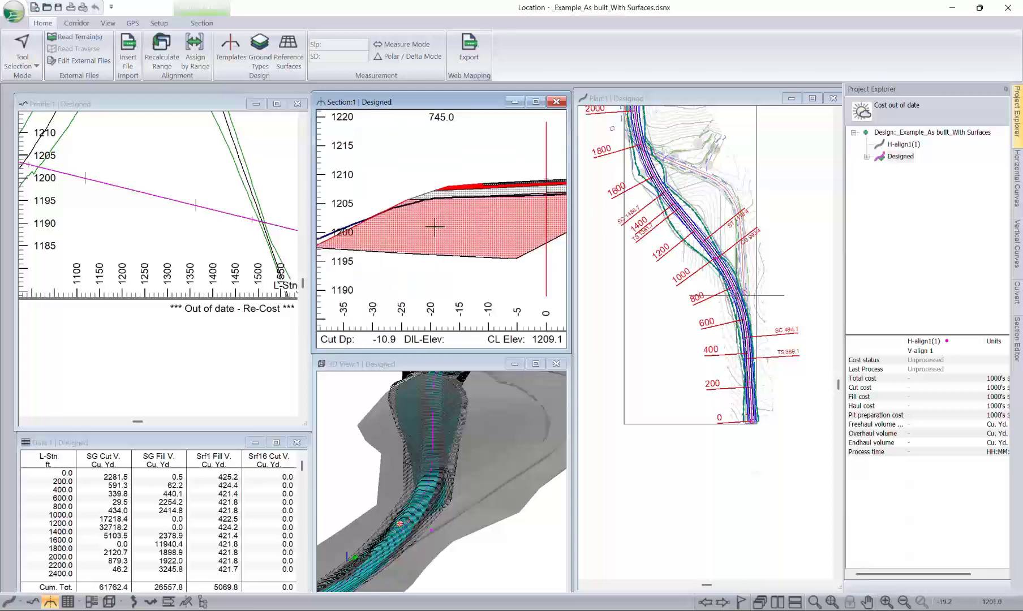
Display the FG and Stripped Surface terrains alongside Asbuilt SG in the section window, and recalculate all cross sections and corridor surfaces
right_click(446, 176)
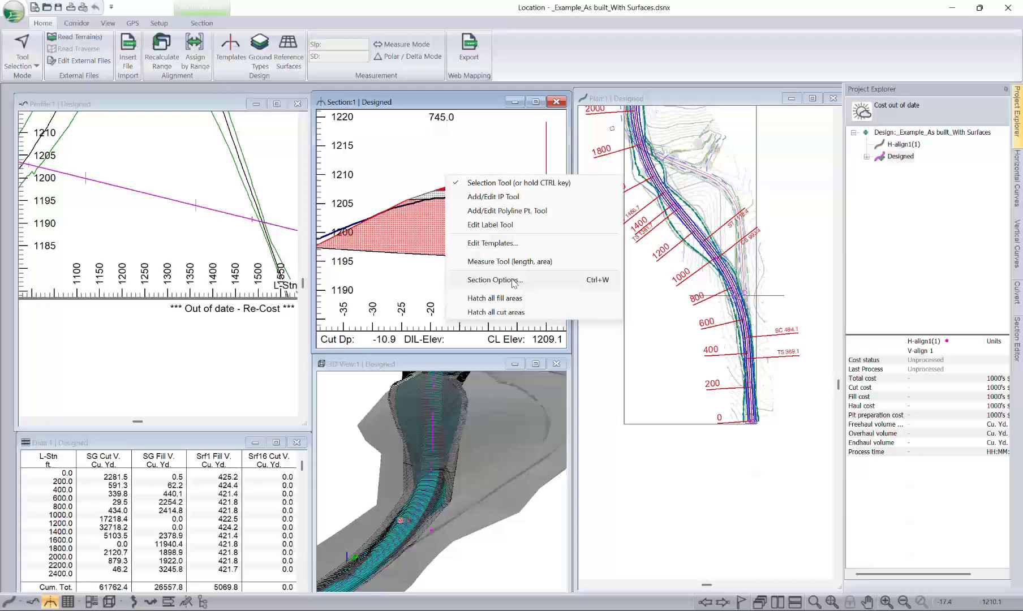
left_click(493, 279)
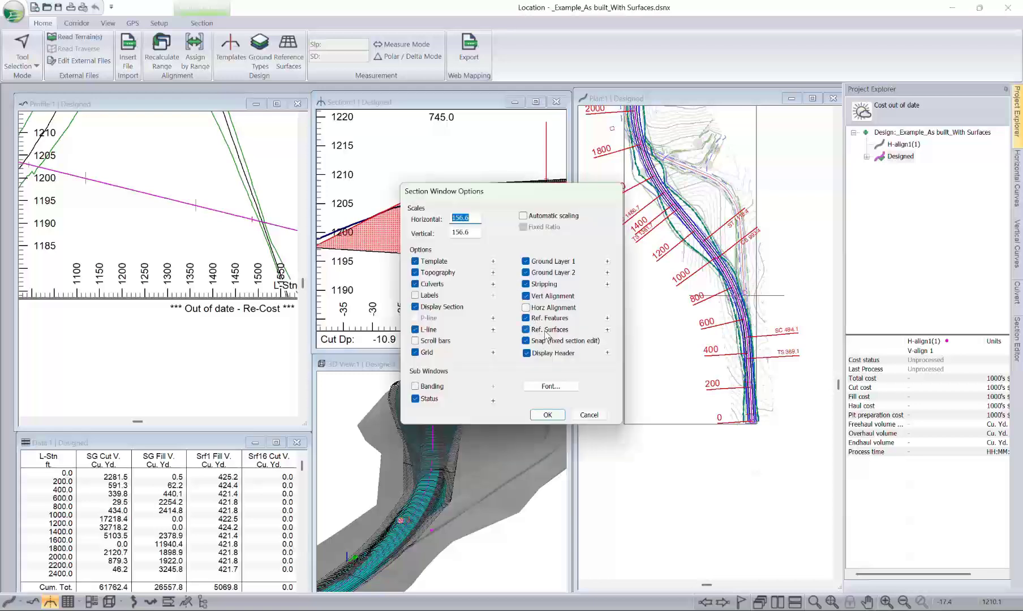
left_click(607, 330)
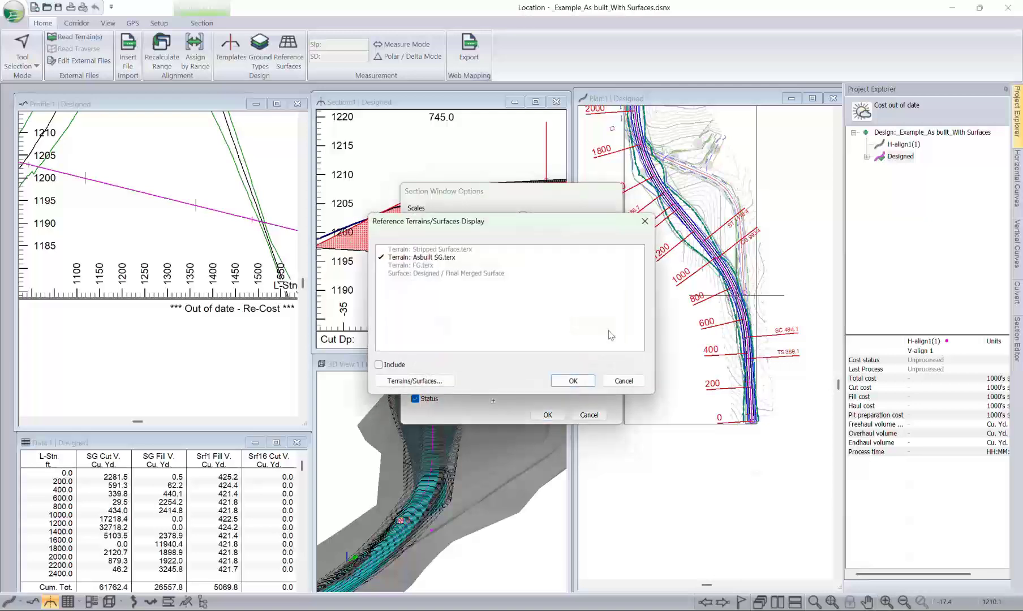
left_click(436, 259)
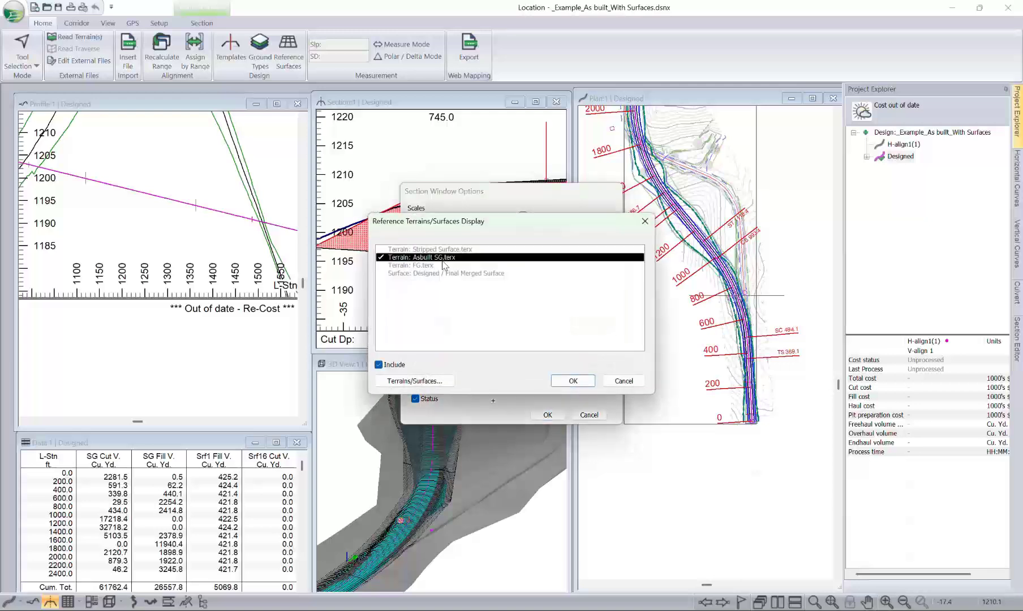
left_click(443, 265)
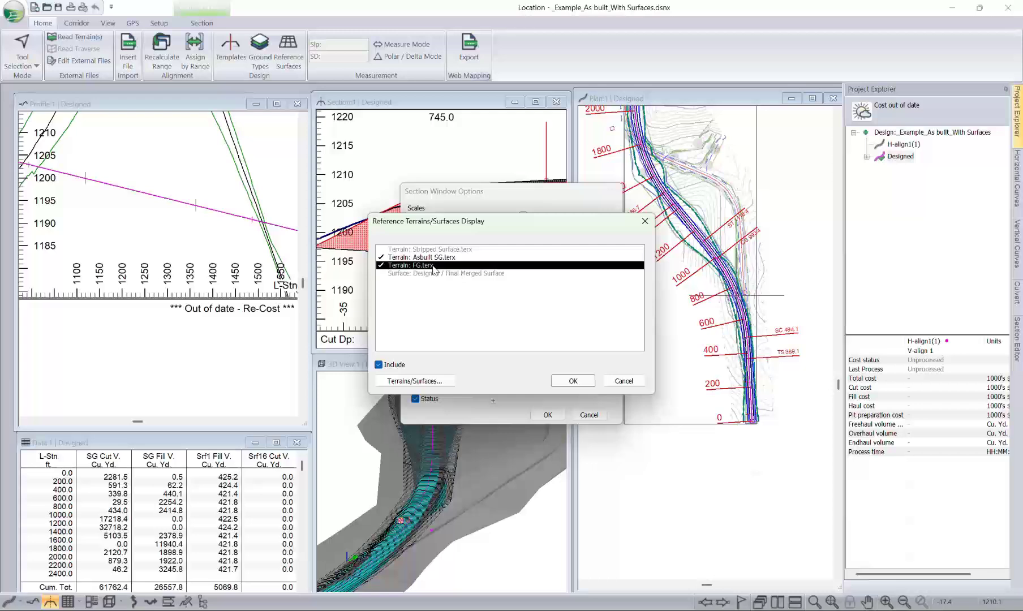
left_click(573, 381)
left_click(544, 413)
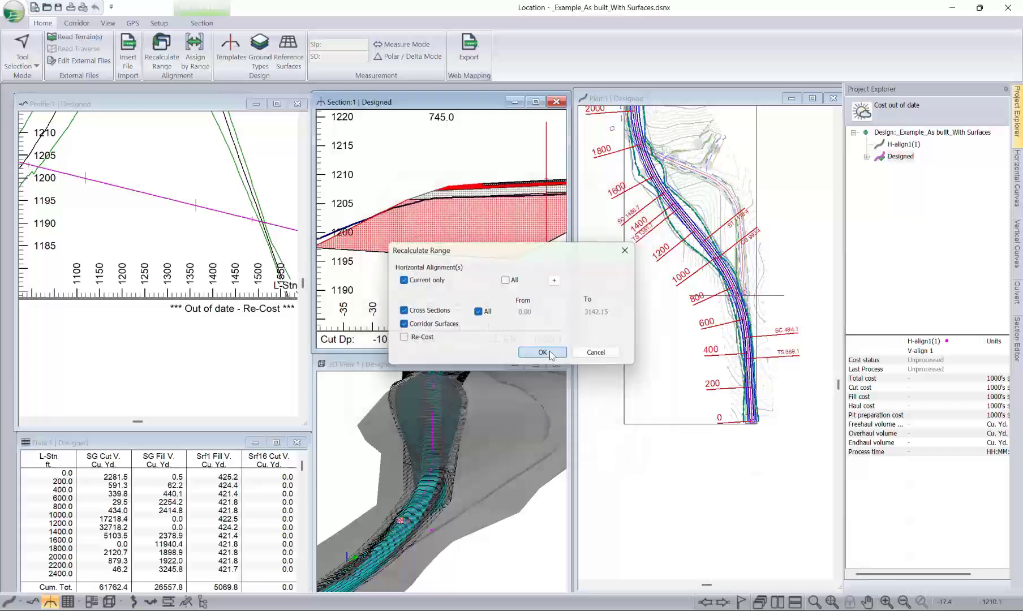
left_click(544, 353)
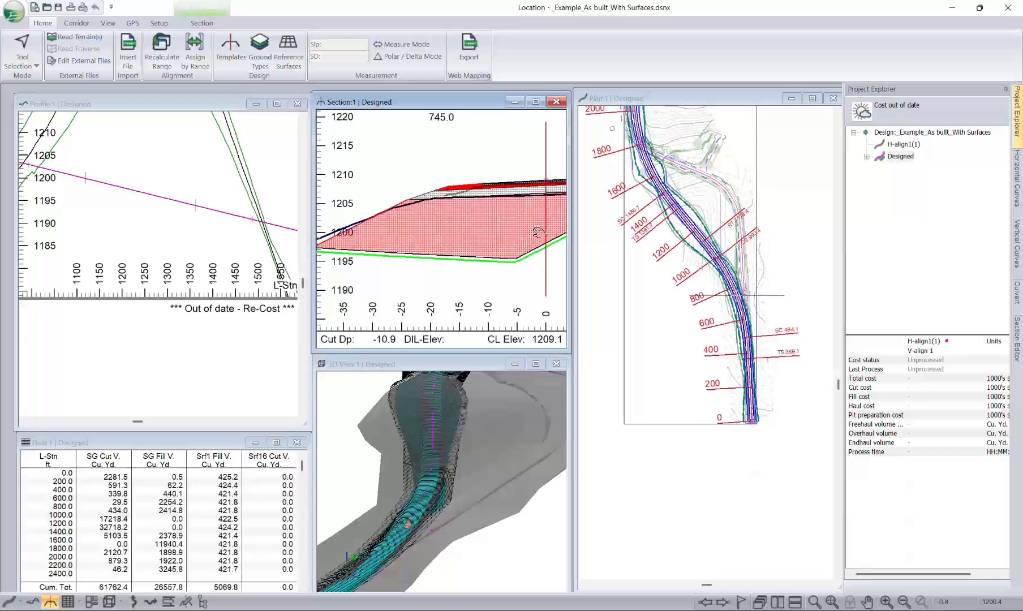
Inspect the cross sections at several stations along the Designed alignment in plan, including 1025 and 860
left_click(685, 219)
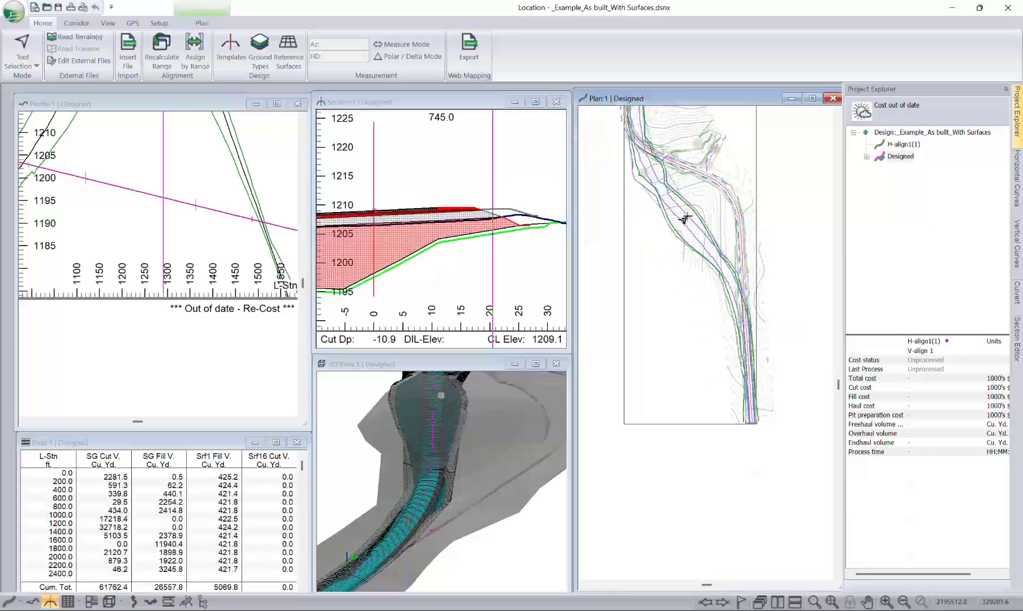
left_click(714, 254)
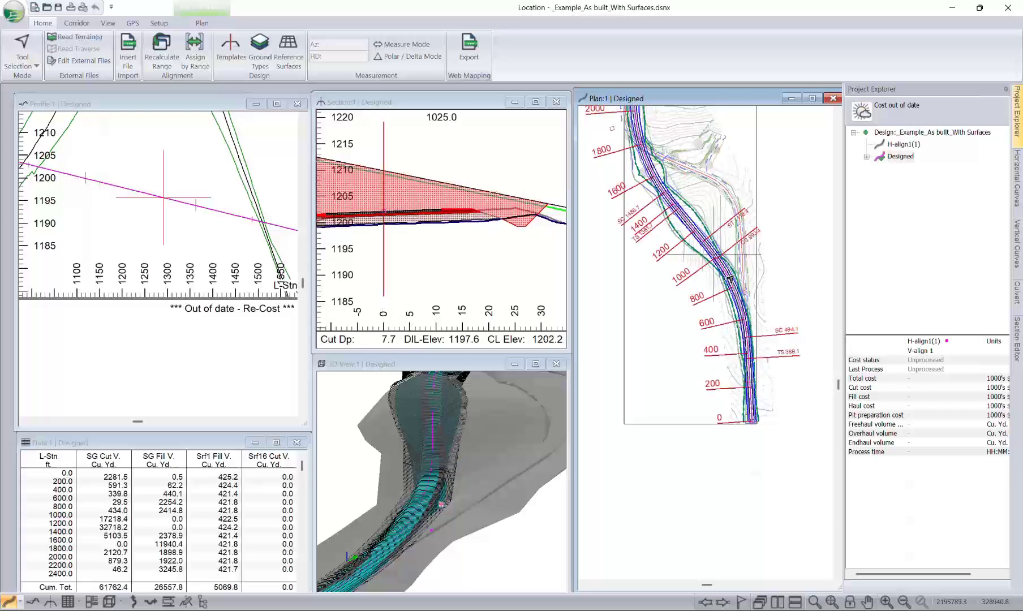
left_click(728, 277)
scroll(444, 219, "down", 2)
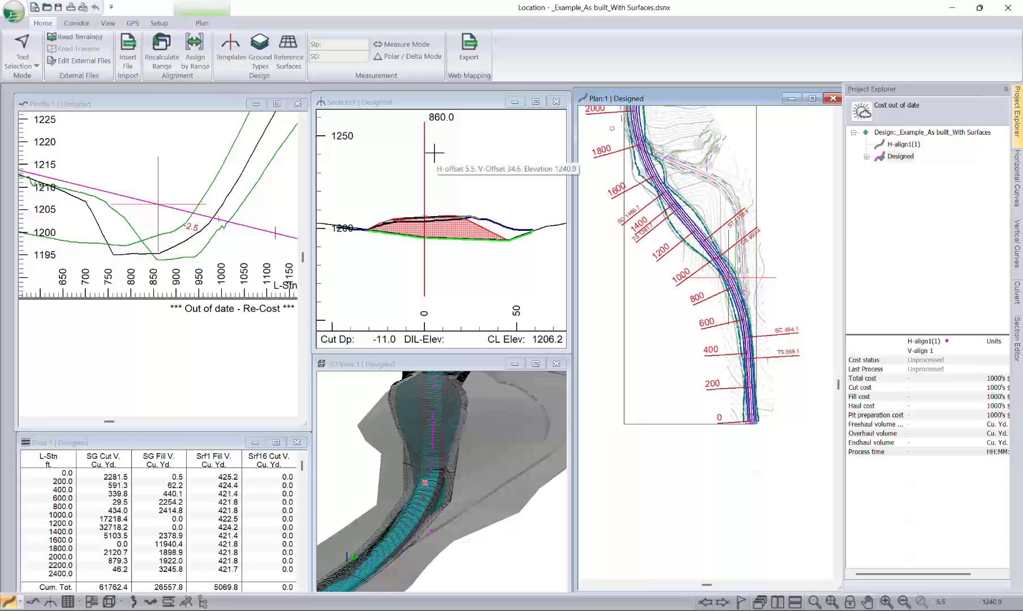
Display the Stripped Surface, Asbuilt SG and FG terrains as reference surfaces in the profile window
scroll(173, 193, "down", 1)
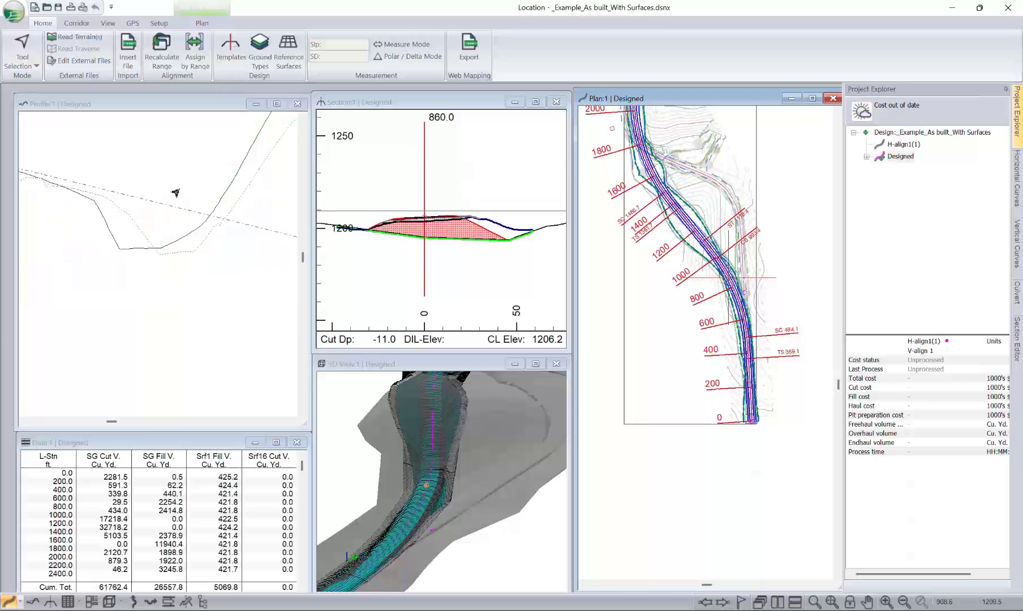
right_click(209, 166)
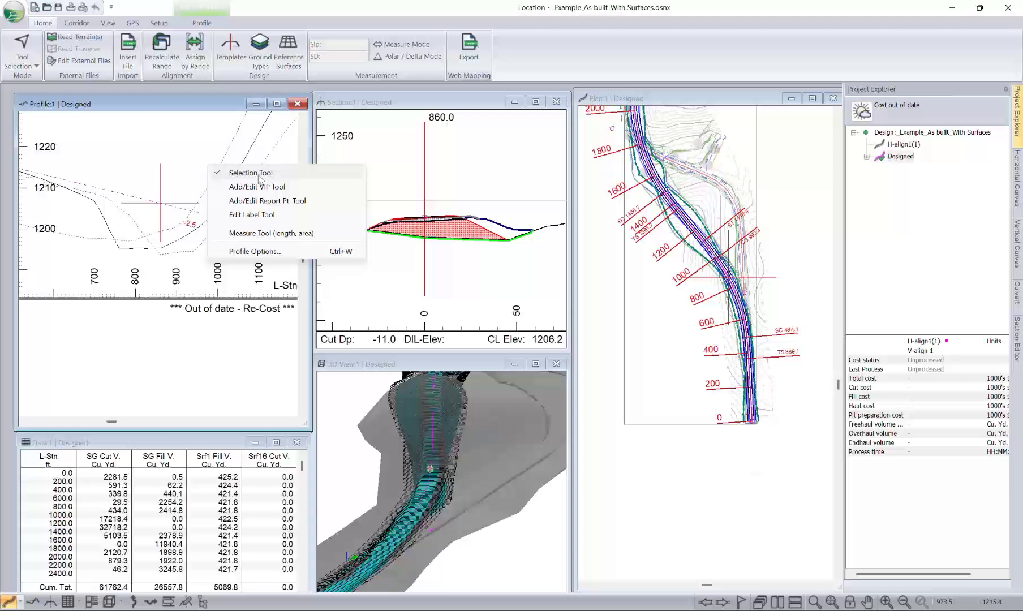
left_click(254, 251)
left_click(477, 340)
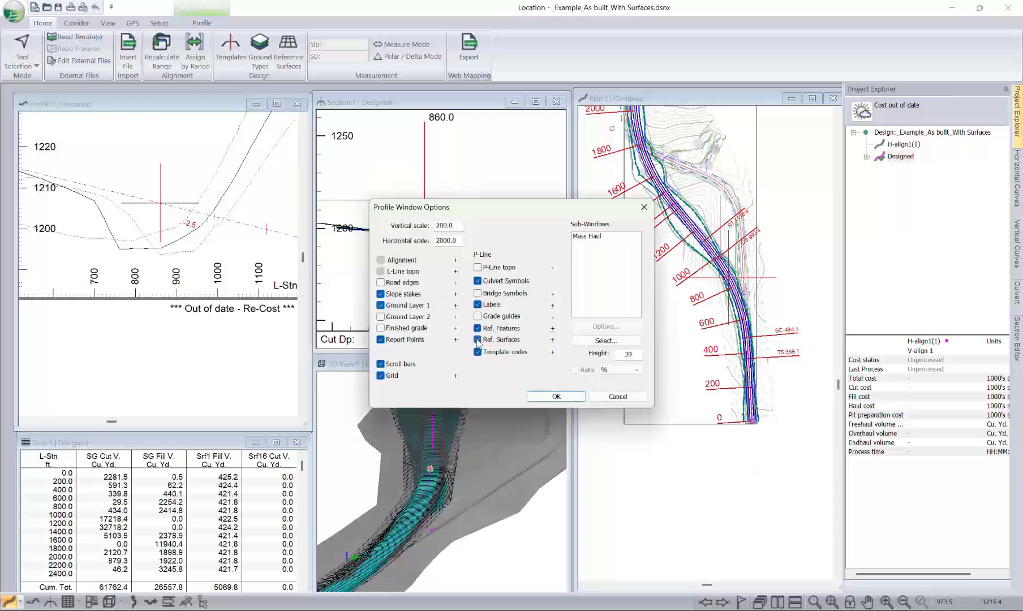
left_click(552, 340)
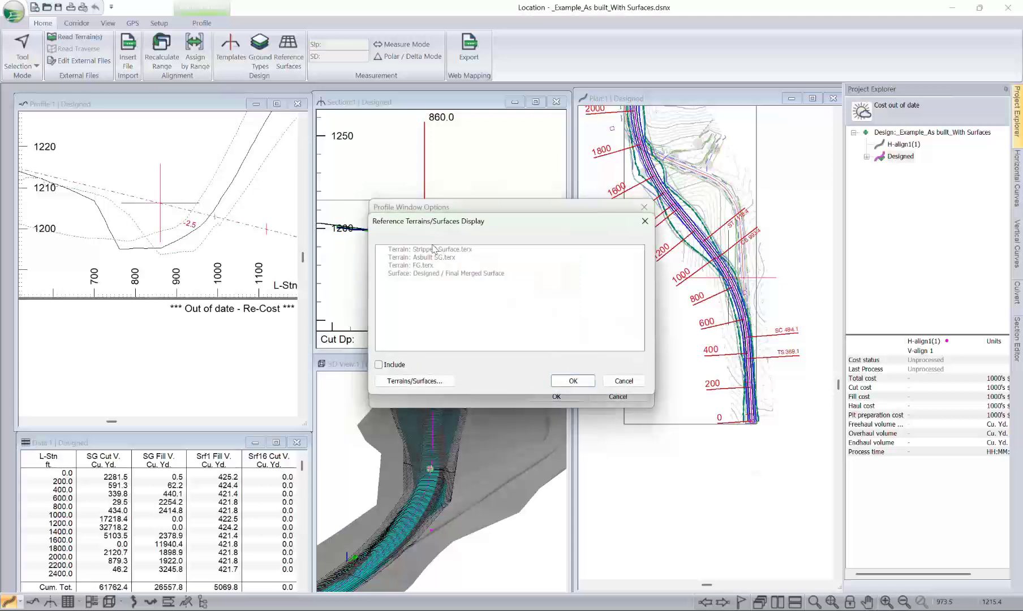
double_click(433, 249)
double_click(432, 257)
double_click(433, 265)
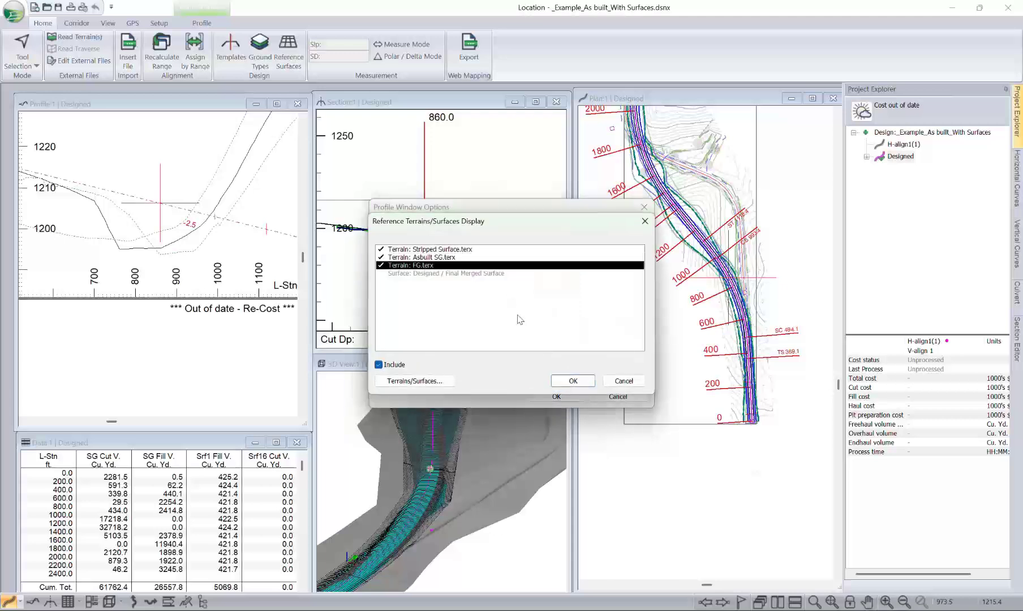
left_click(572, 381)
left_click(557, 396)
left_click(543, 352)
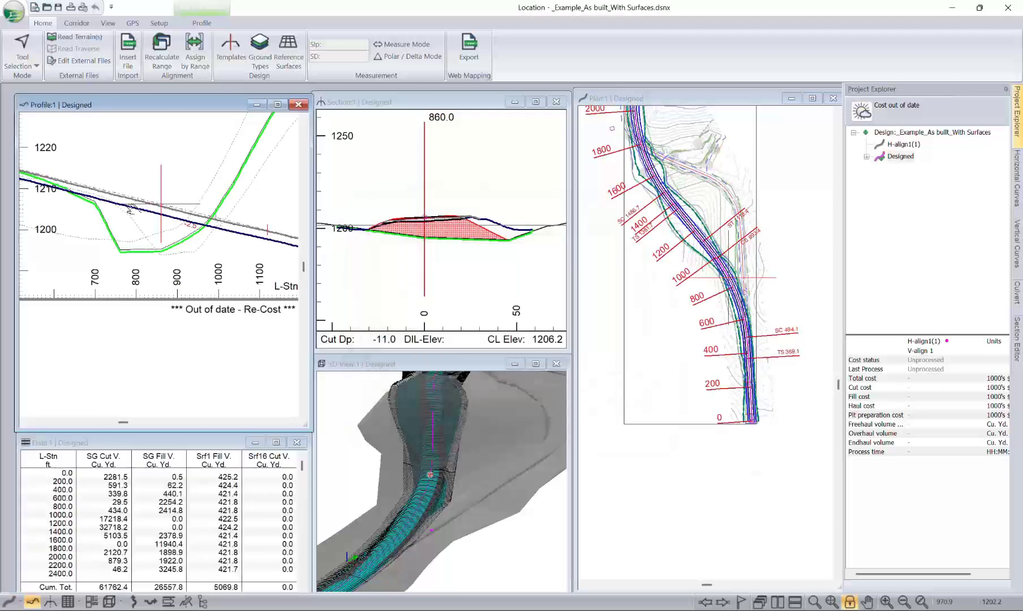
Examine the three as-built terrain lines against the designed grade along the profile, from station 0 to beyond station 2500
middle_click_drag(265, 231, 182, 217)
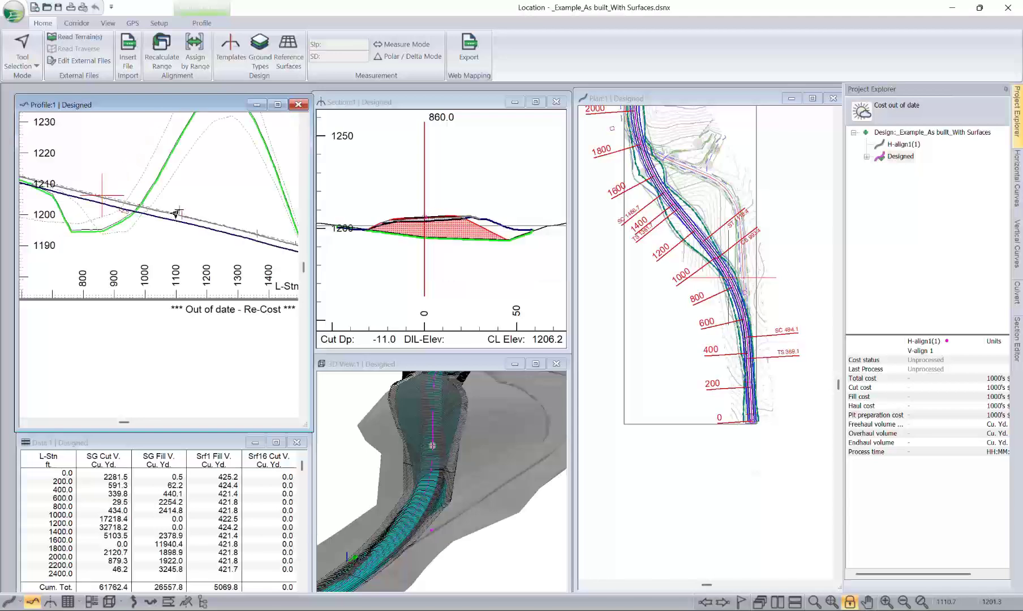
middle_click_drag(174, 212, 105, 168)
middle_click_drag(187, 183, 120, 178)
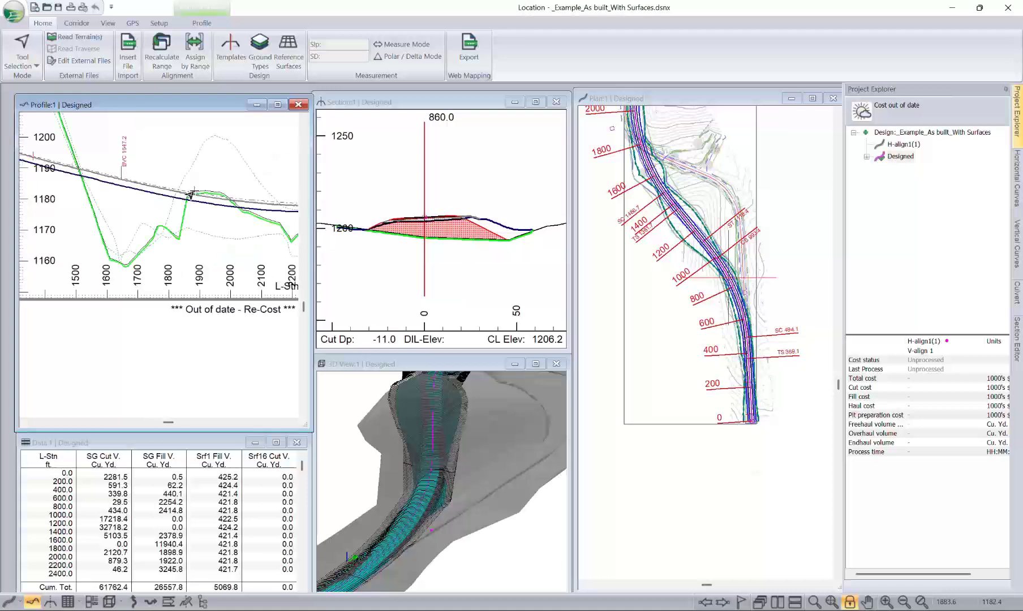
middle_click_drag(188, 210, 89, 215)
middle_click_drag(210, 222, 55, 185)
middle_click_drag(205, 173, 295, 185)
middle_click_drag(150, 177, 291, 189)
middle_click_drag(119, 171, 283, 232)
middle_click_drag(173, 183, 244, 198)
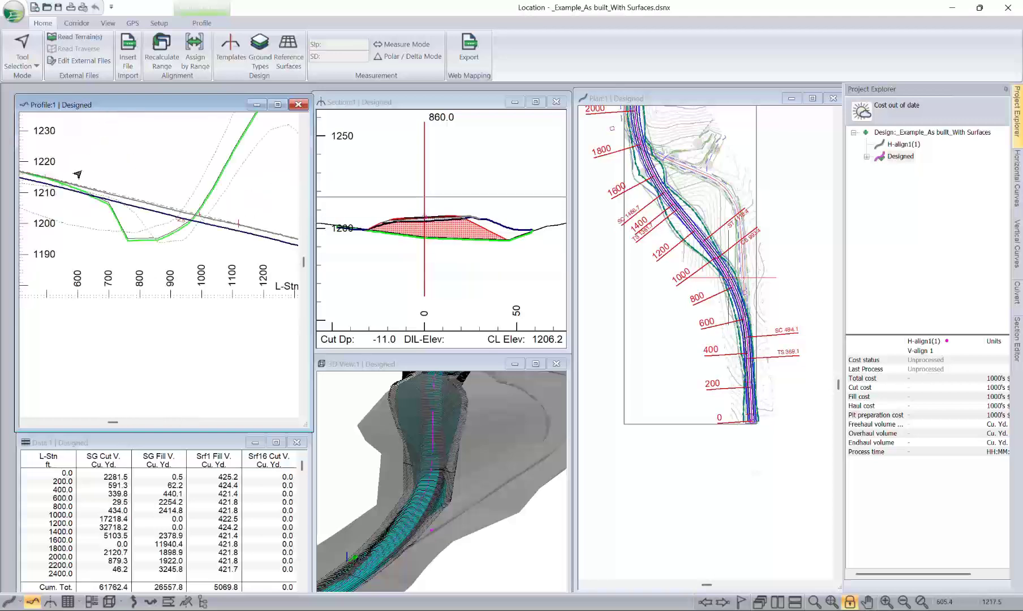
middle_click_drag(77, 174, 234, 190)
middle_click_drag(119, 187, 156, 190)
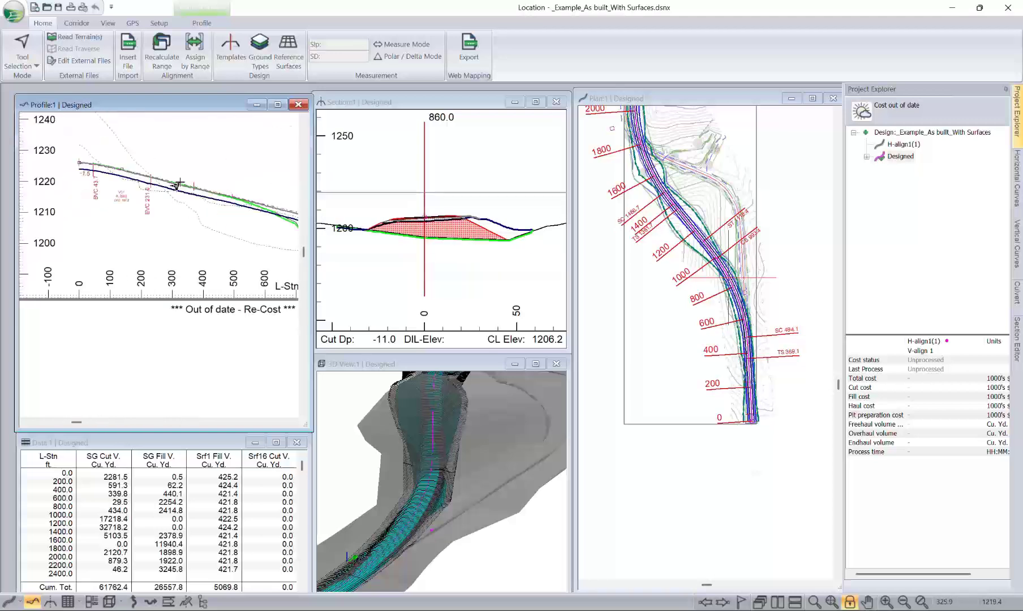
middle_click_drag(295, 223, 100, 181)
middle_click_drag(265, 205, 130, 179)
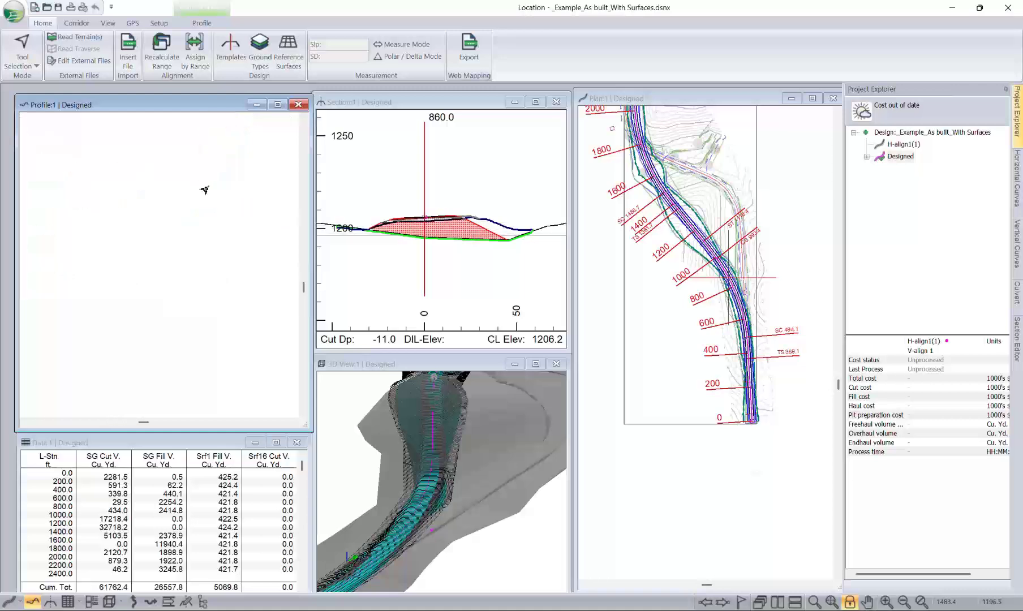
middle_click_drag(242, 208, 142, 196)
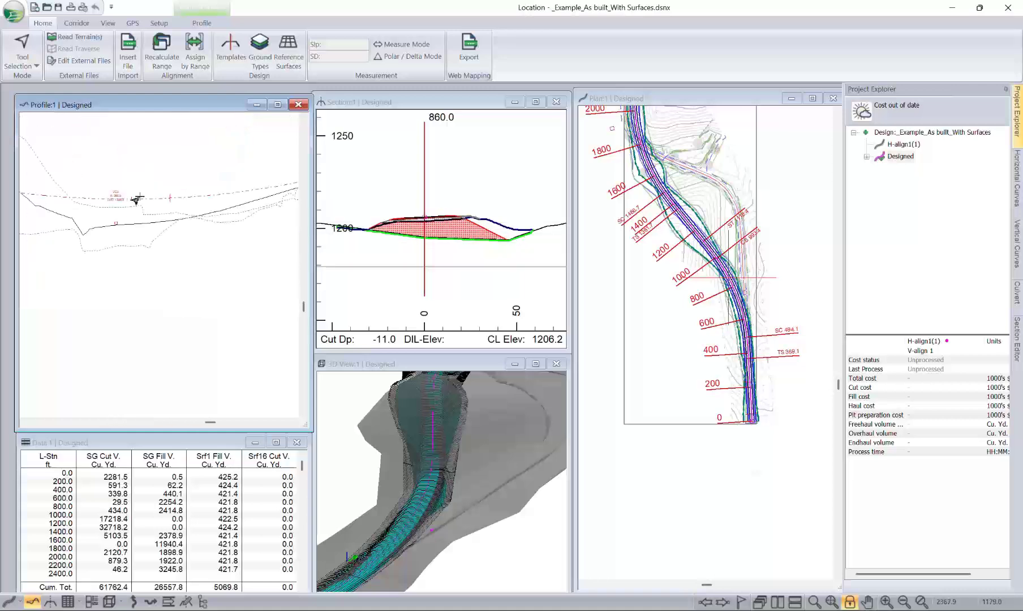
middle_click_drag(297, 214, 191, 198)
Go to station 2550 from the profile and examine its cross section layers, identifying the Asbuilt SG terrain line near the centerline
left_click(190, 198)
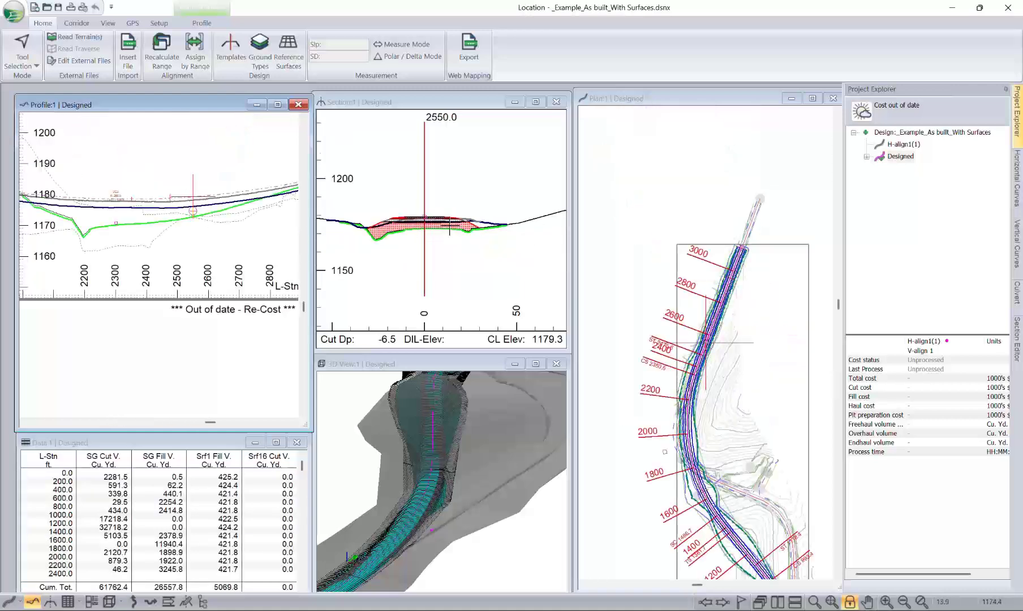
scroll(403, 207, "up", 2)
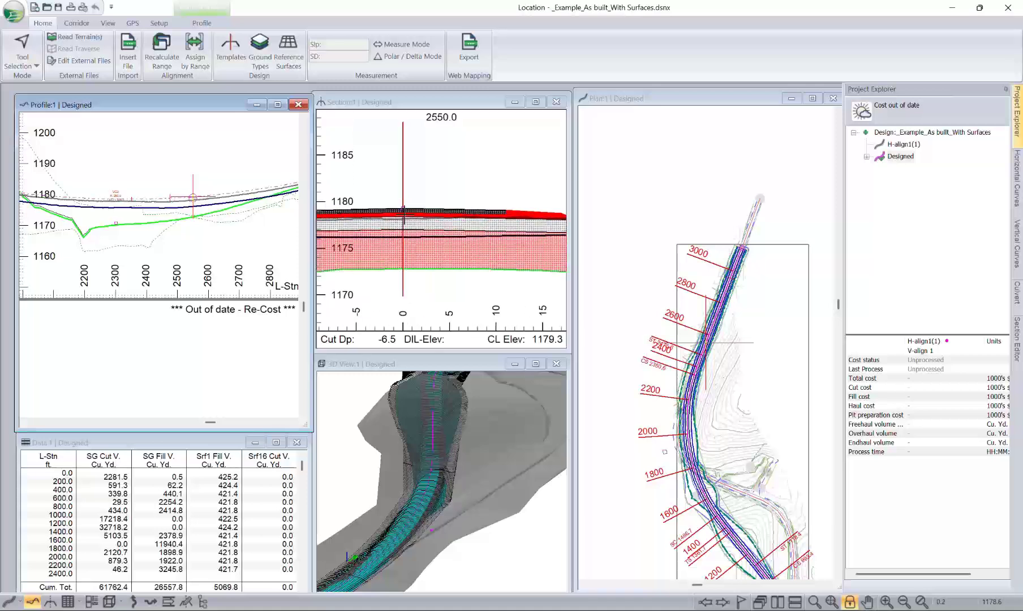
left_click(560, 223)
scroll(500, 210, "up", 1)
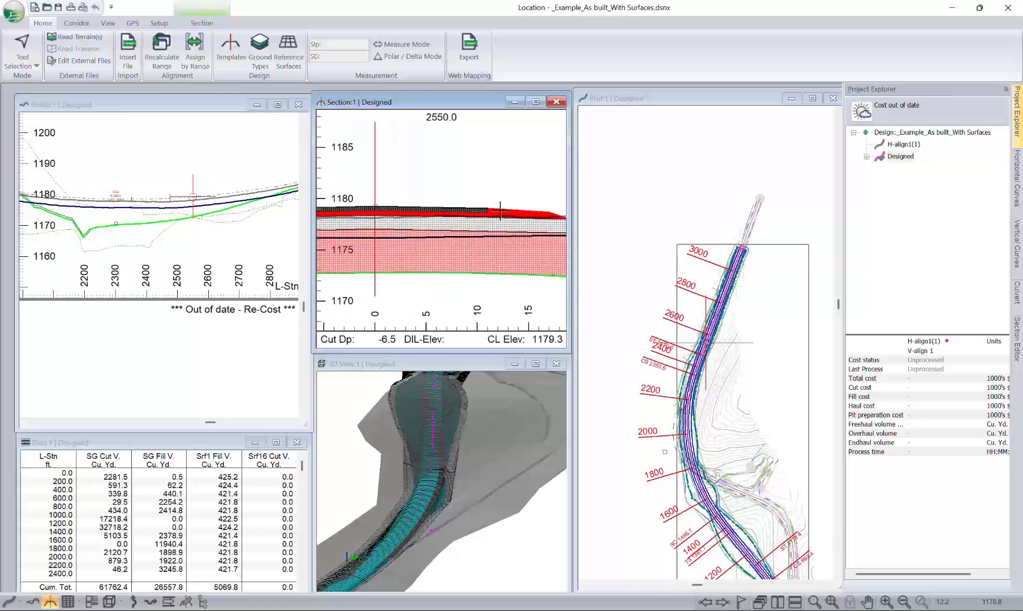
right_click(500, 210)
scroll(499, 210, "up", 1)
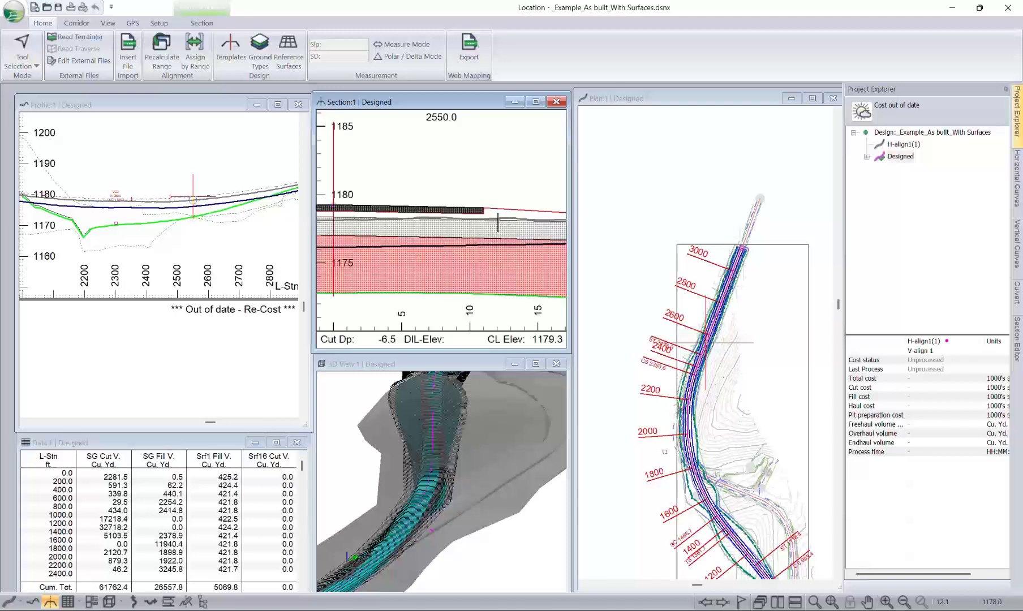
right_click(498, 222)
left_click(509, 233)
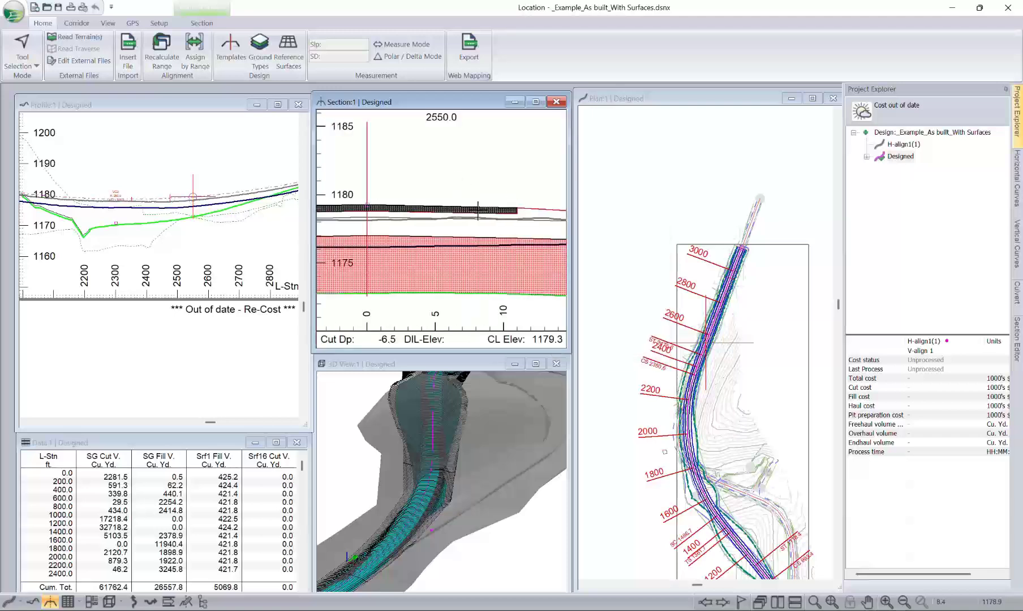
scroll(479, 209, "down", 2)
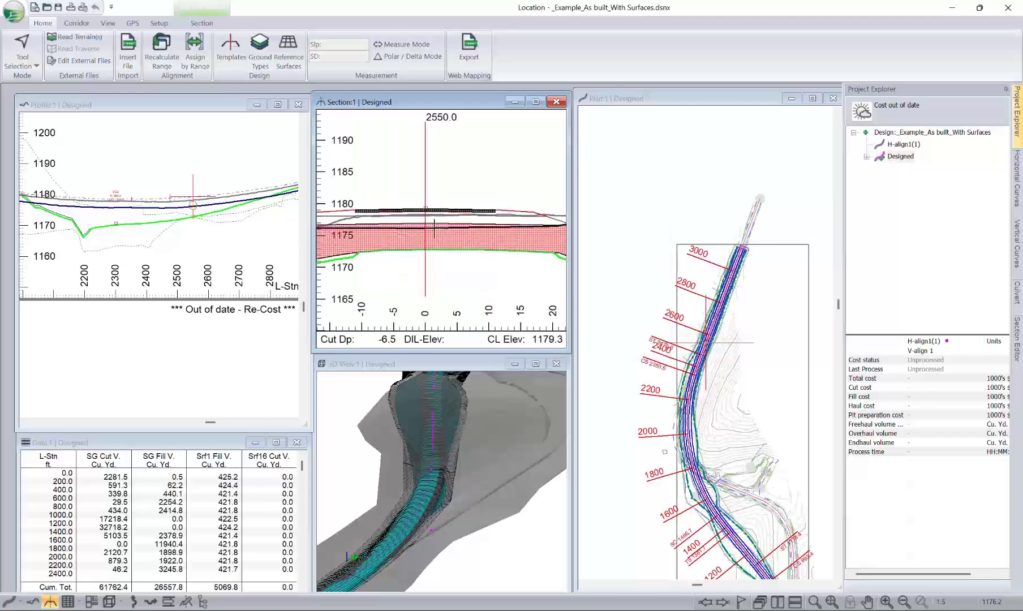
mouse_move(434, 227)
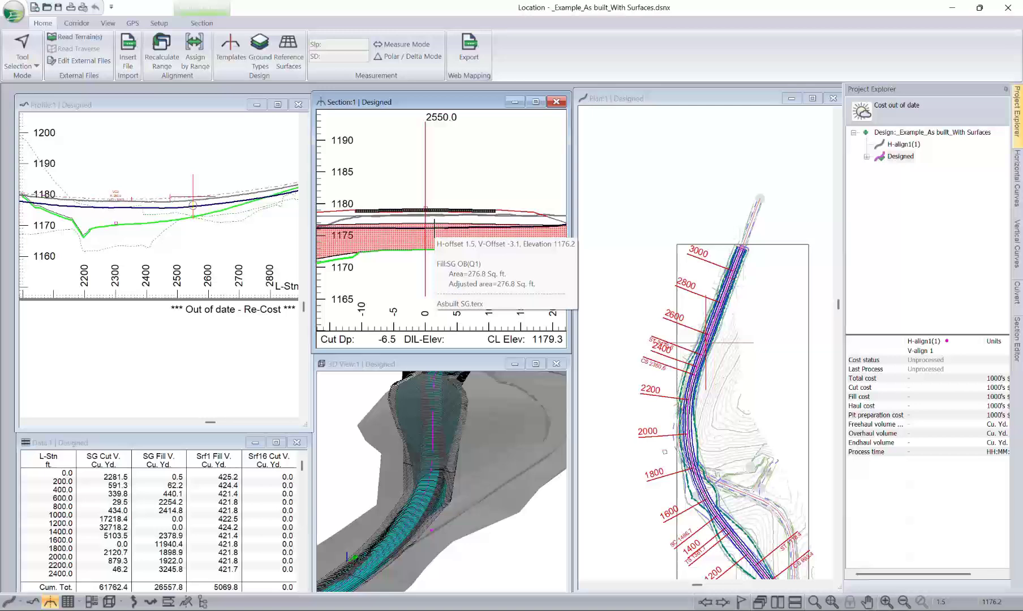